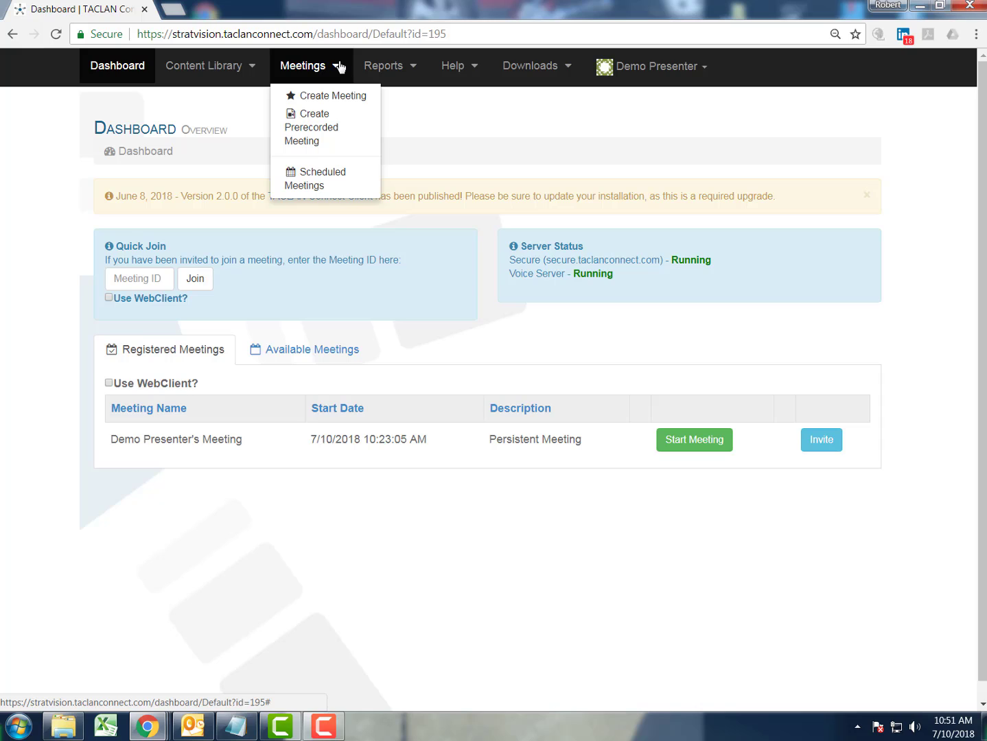
Open the Create Meeting page from the Meetings menu.
{"action": "left_click", "coordinate": [315, 97]}
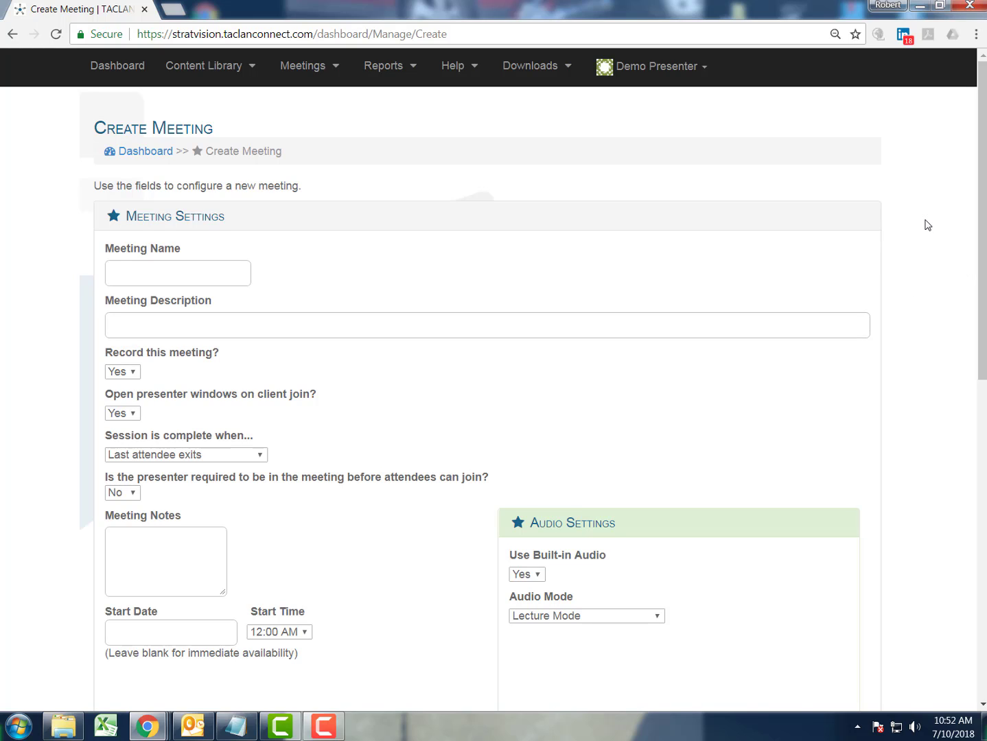
Name the meeting 'Demo Meeting' and describe it as 'A demonstration of the TACLAN Connect application'.
{"action": "left_click", "coordinate": [170, 269]}
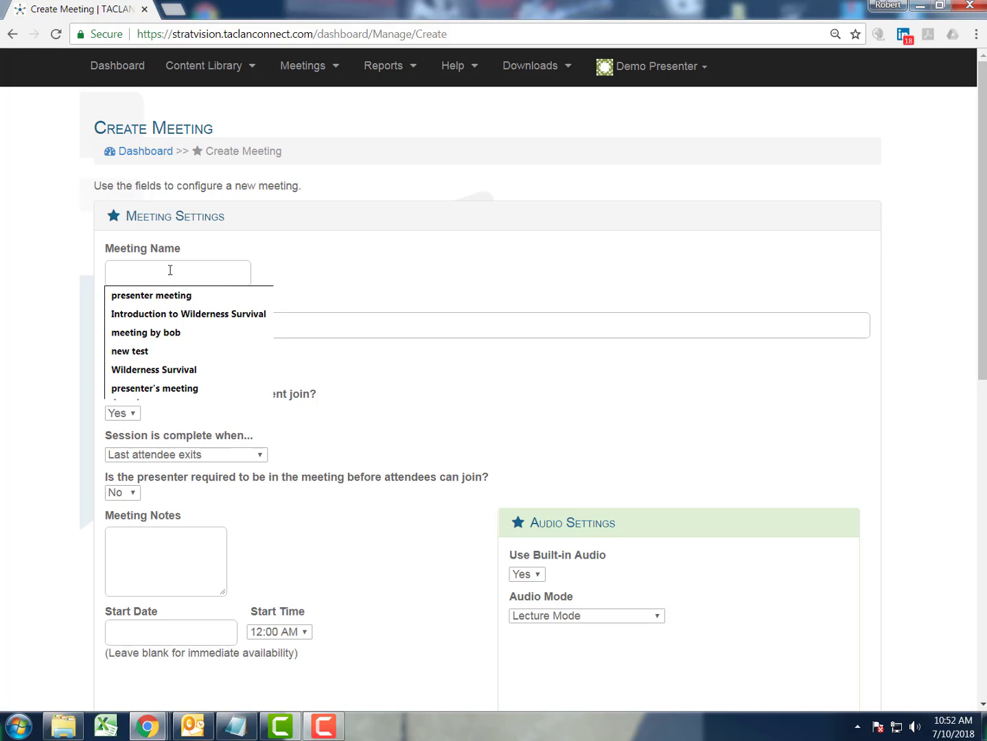
{"action": "type", "text": "De"}
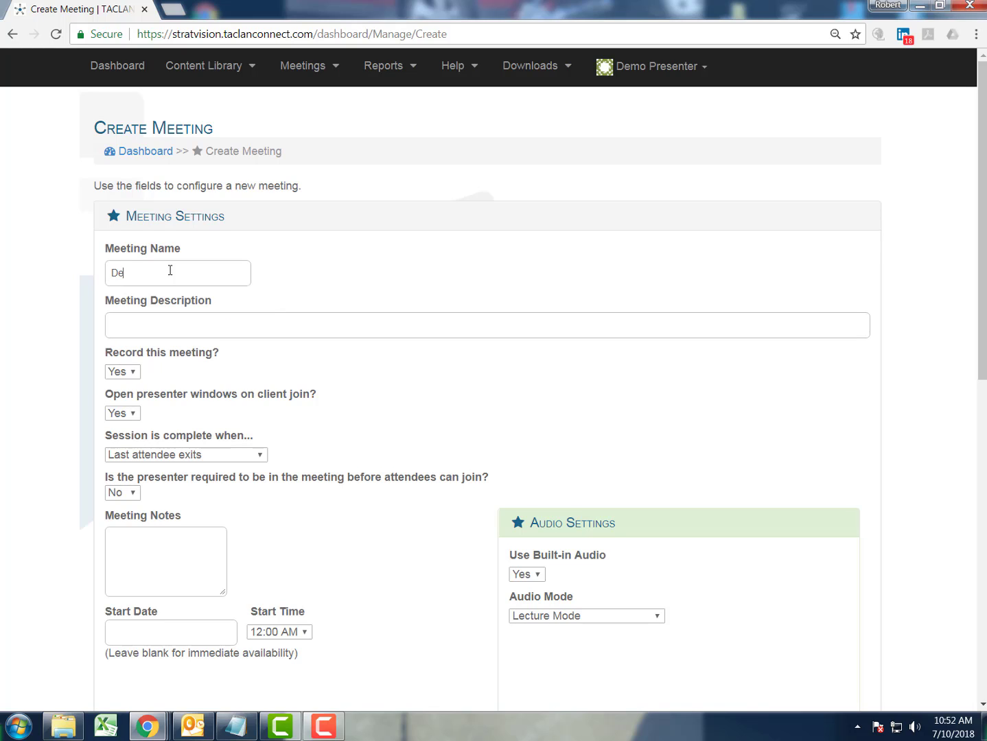
{"action": "type", "text": "mo Meeting"}
{"action": "left_click", "coordinate": [182, 322]}
{"action": "type", "text": "A demonstration of the TACLAN Connect application"}
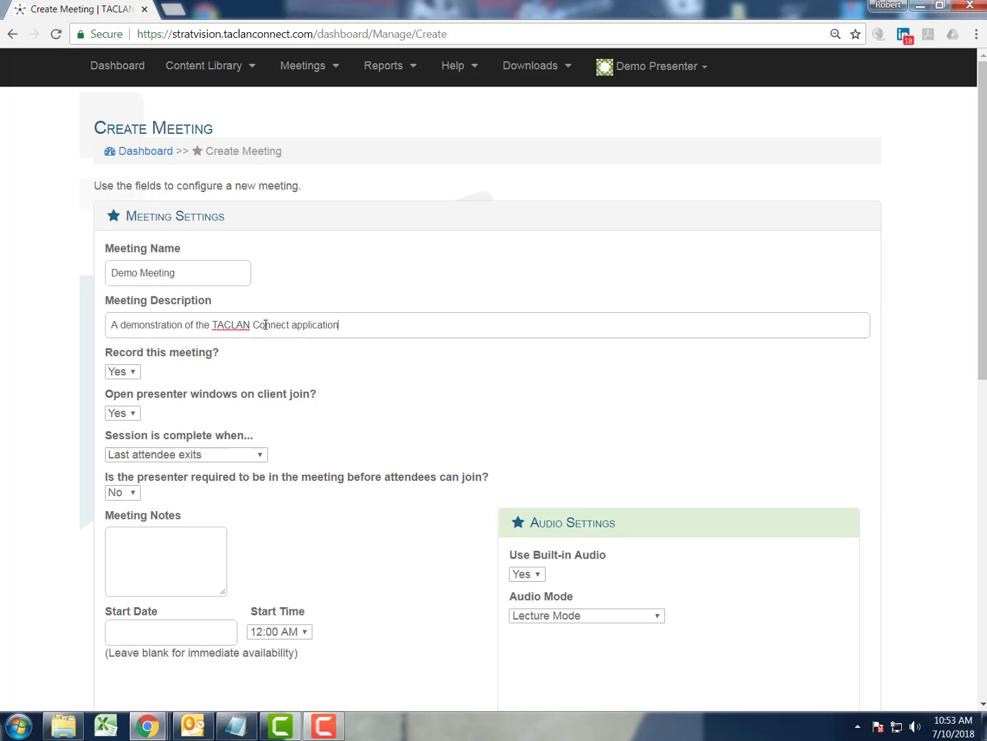
{"action": "left_click", "coordinate": [505, 386]}
Keep Record and Open presenter windows on join both set to Yes.
{"action": "left_click", "coordinate": [133, 372]}
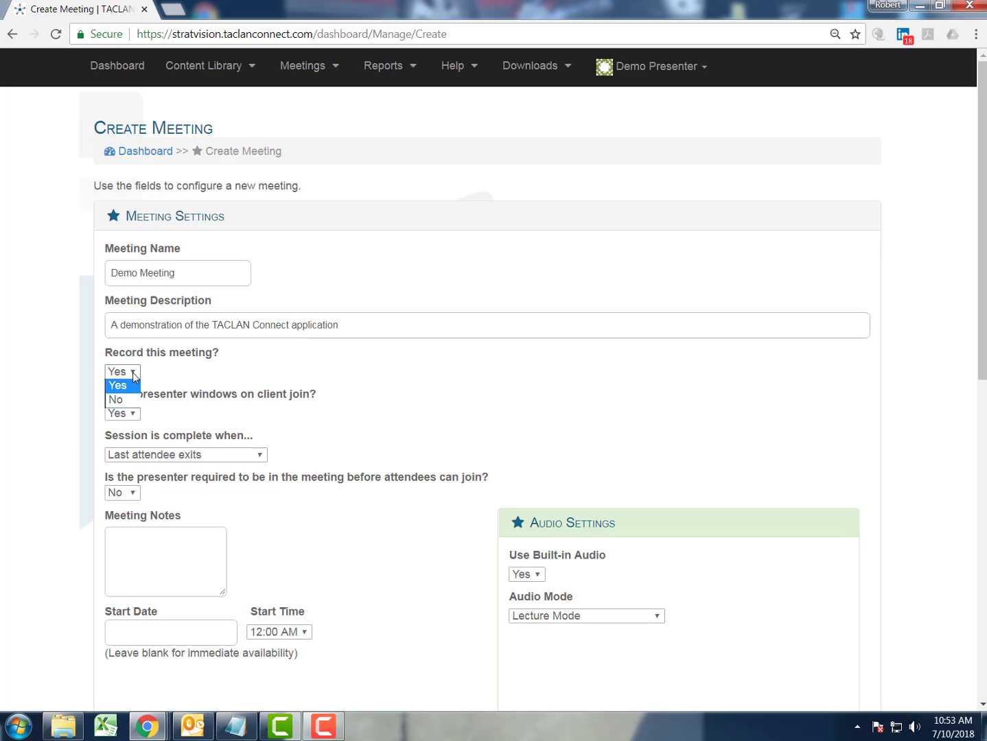
{"action": "left_click", "coordinate": [210, 381]}
{"action": "left_click", "coordinate": [132, 414]}
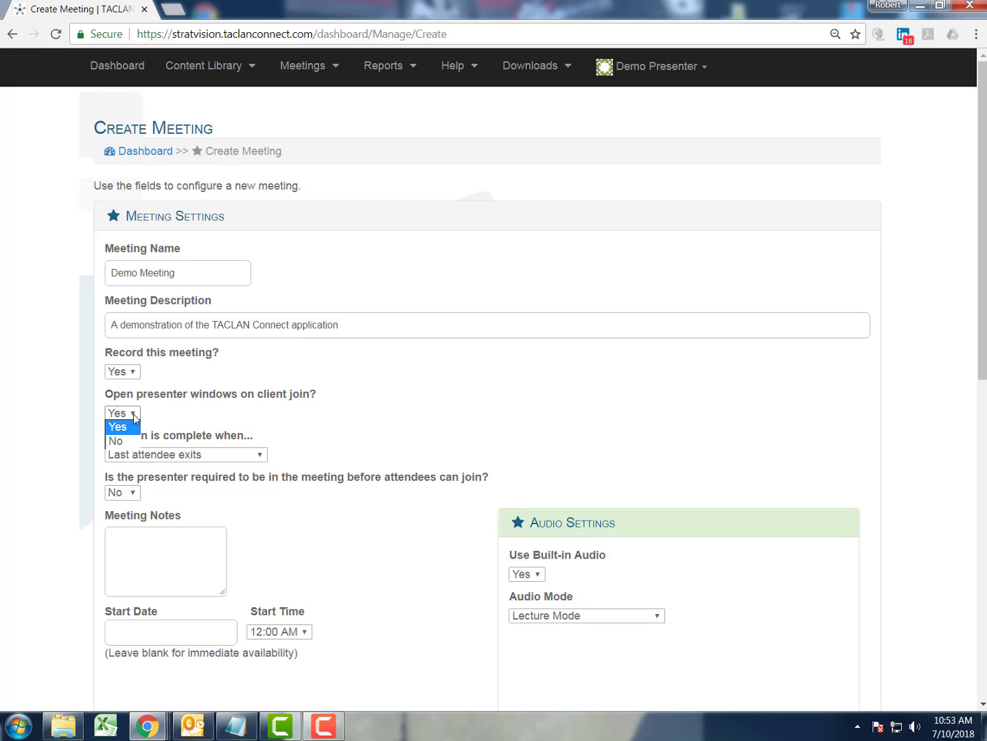
{"action": "left_click", "coordinate": [227, 419]}
Set 'Session is complete when' to Presenter marks as complete and keep presenter-required at No.
{"action": "scroll", "coordinate": [382, 424], "scroll_direction": "down", "scroll_amount": 2}
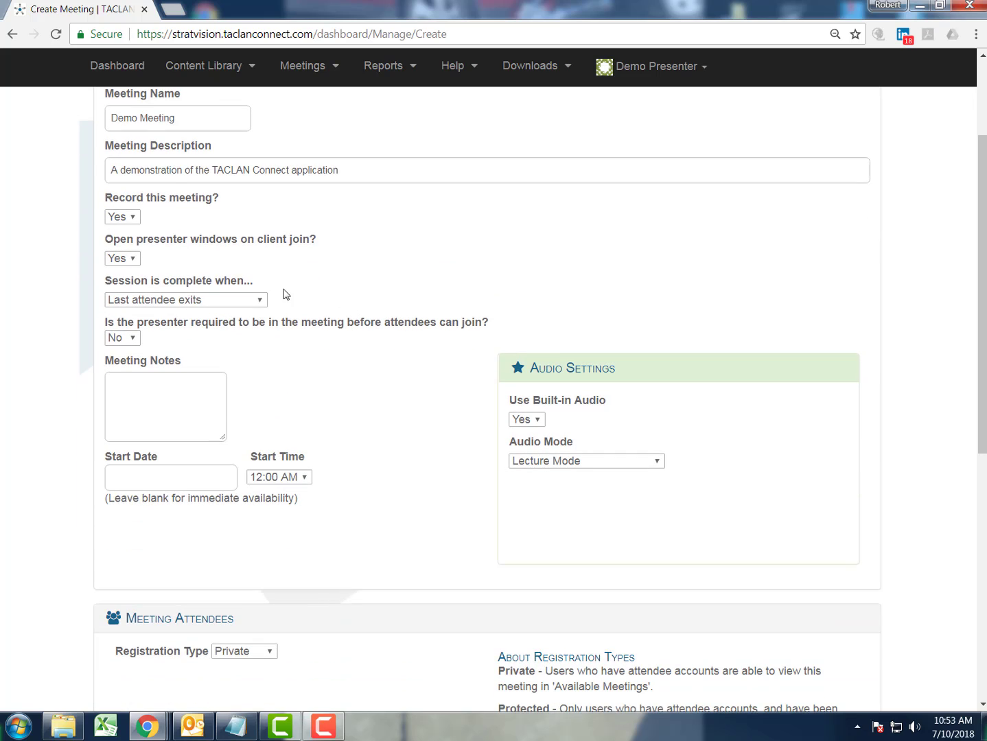
{"action": "left_click", "coordinate": [260, 300]}
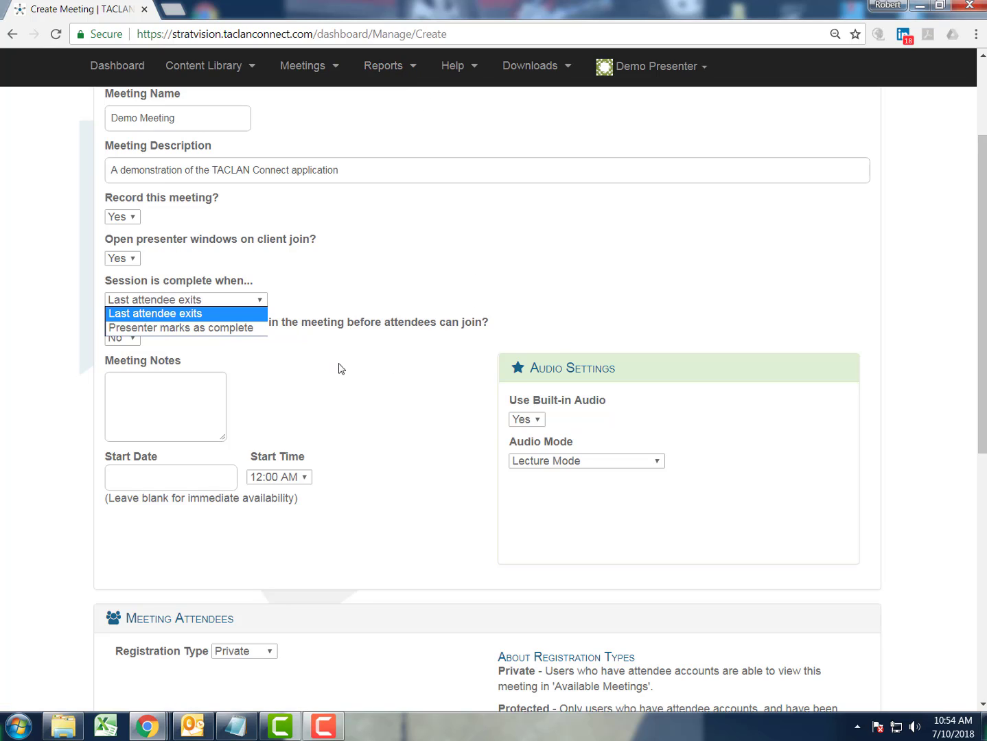
{"action": "left_click", "coordinate": [232, 331]}
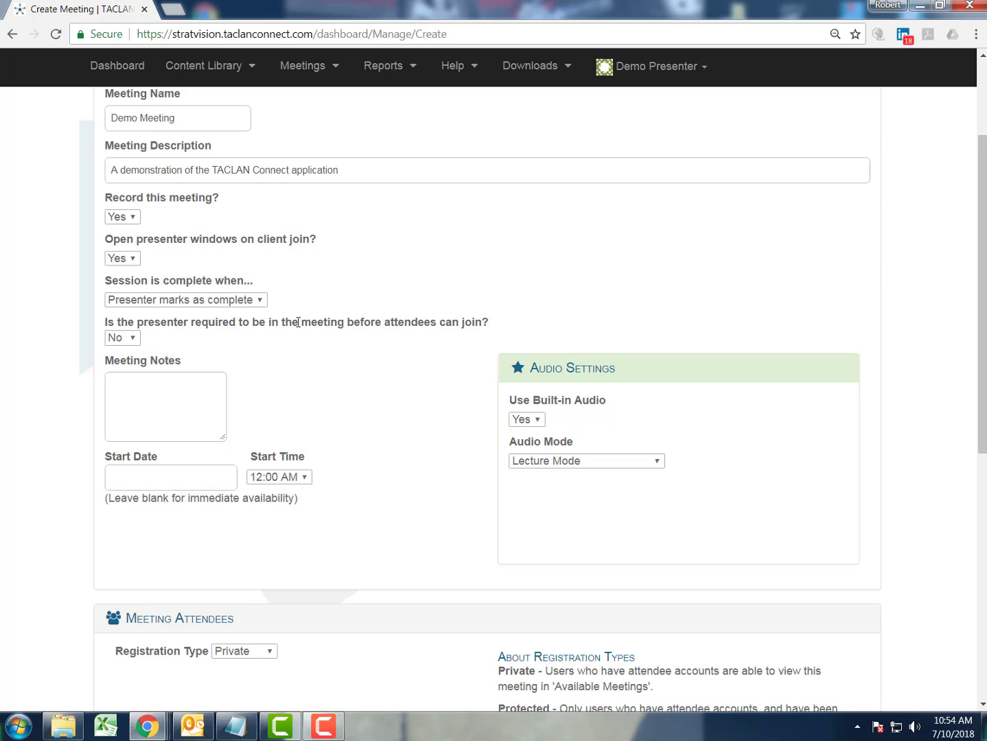
{"action": "left_click_drag", "start_coordinate": [298, 322], "coordinate": [371, 322]}
{"action": "left_click", "coordinate": [289, 357]}
{"action": "double_click", "coordinate": [289, 353]}
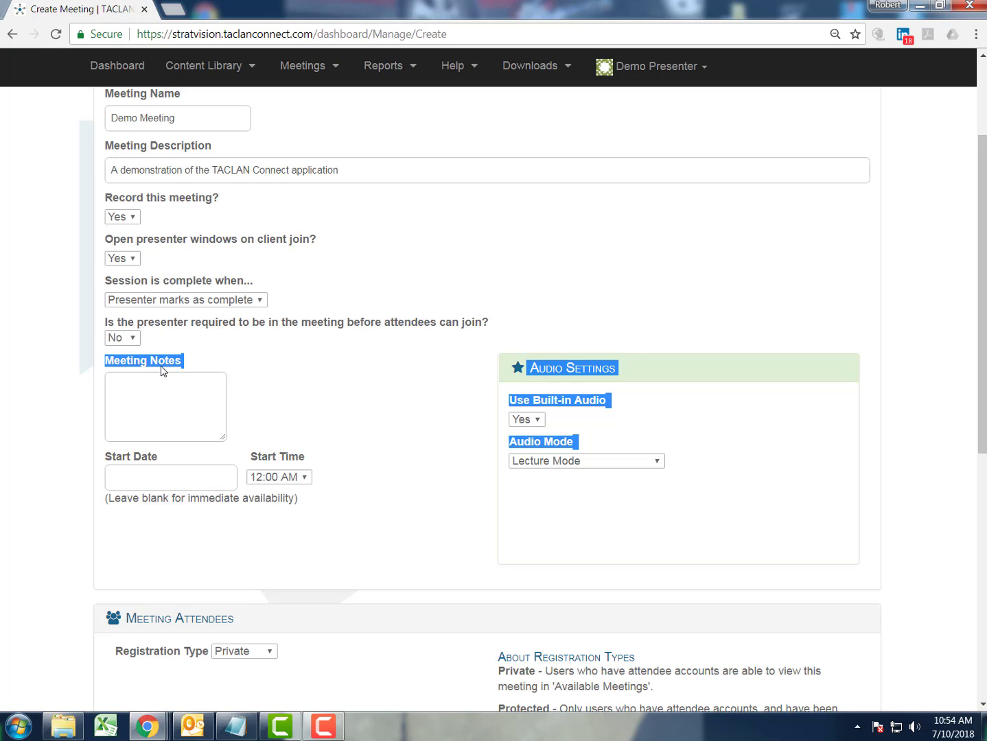
{"action": "left_click", "coordinate": [227, 340]}
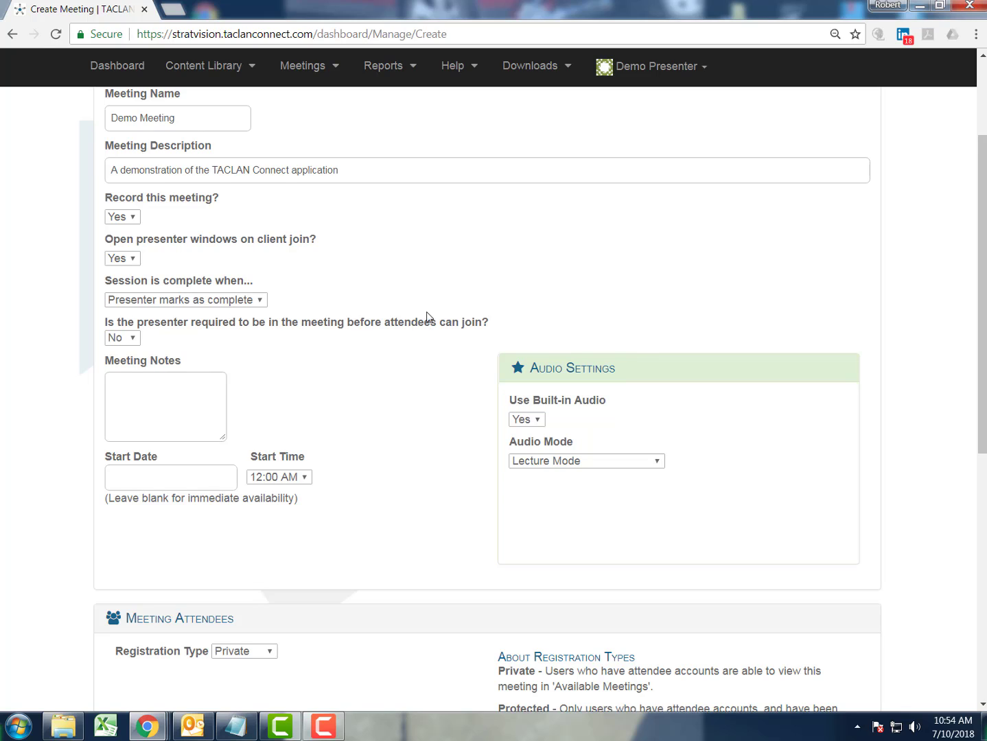
{"action": "left_click", "coordinate": [134, 337]}
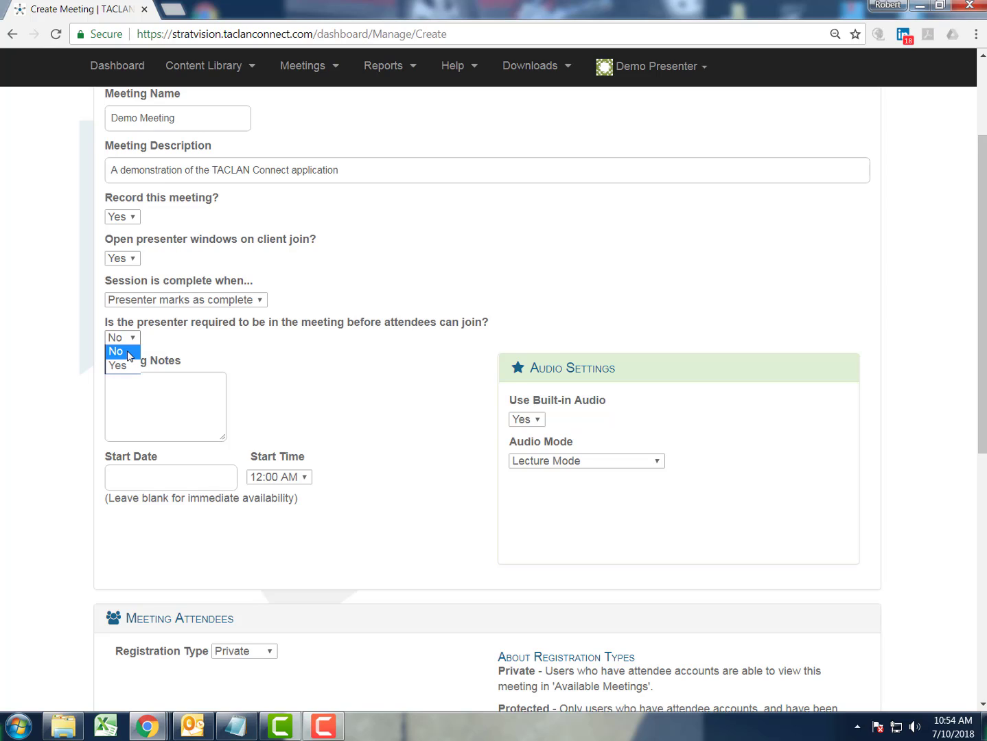
{"action": "left_click", "coordinate": [128, 356]}
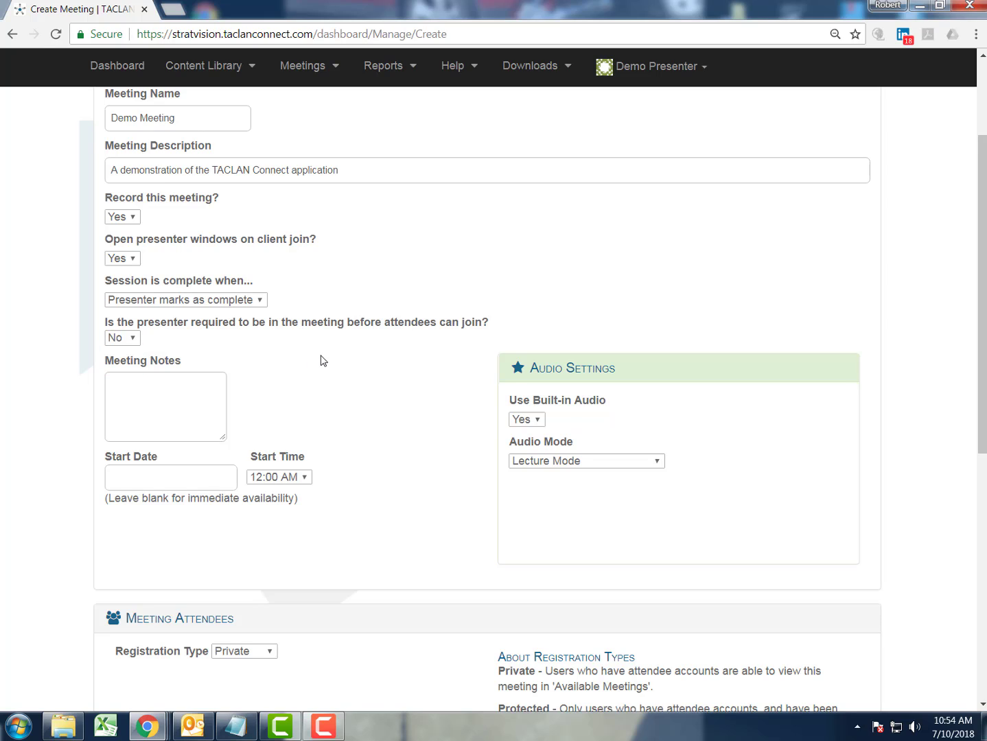
Write 'teleconference number' with the dial-in number, then 'pin' with the access PIN on a new line.
{"action": "left_click", "coordinate": [170, 381]}
{"action": "type", "text": "teleco"}
{"action": "type", "text": "nference numbe"}
{"action": "type", "text": "r"}
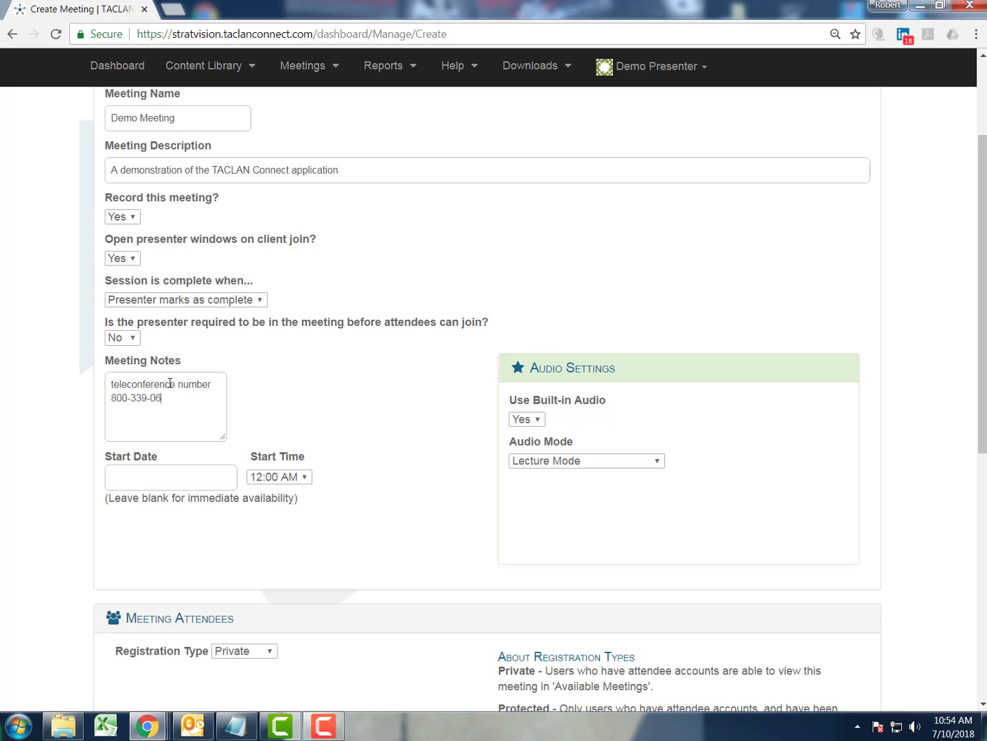
{"action": "key", "text": "Return"}
{"action": "type", "text": "pin 1234#"}
{"action": "left_click", "coordinate": [537, 421]}
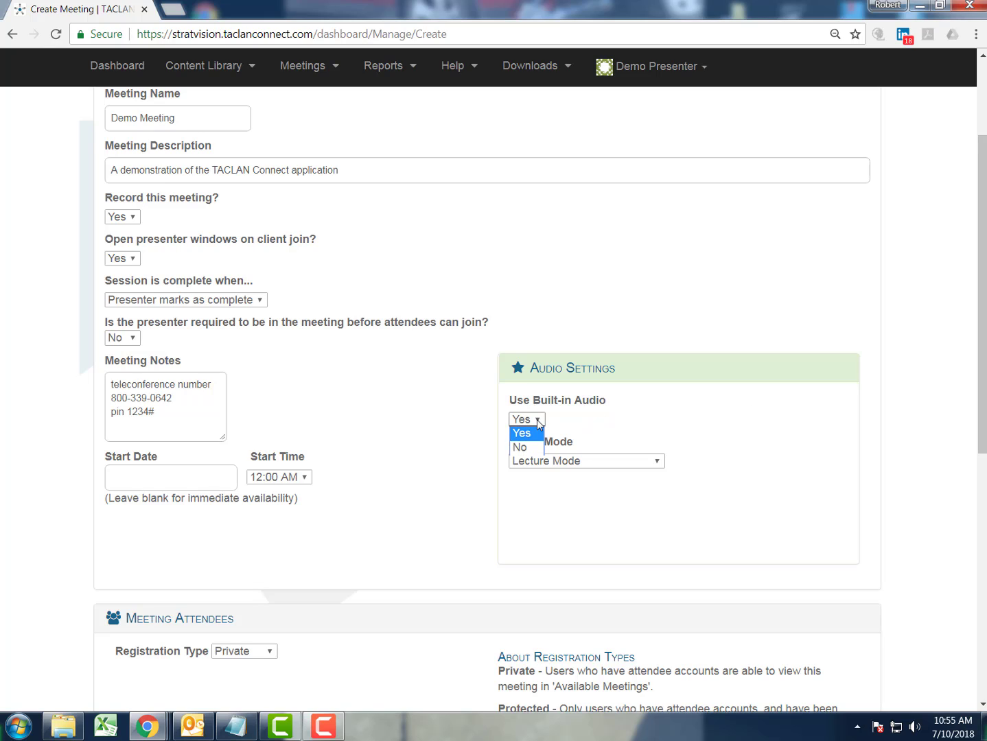
{"action": "left_click", "coordinate": [537, 421]}
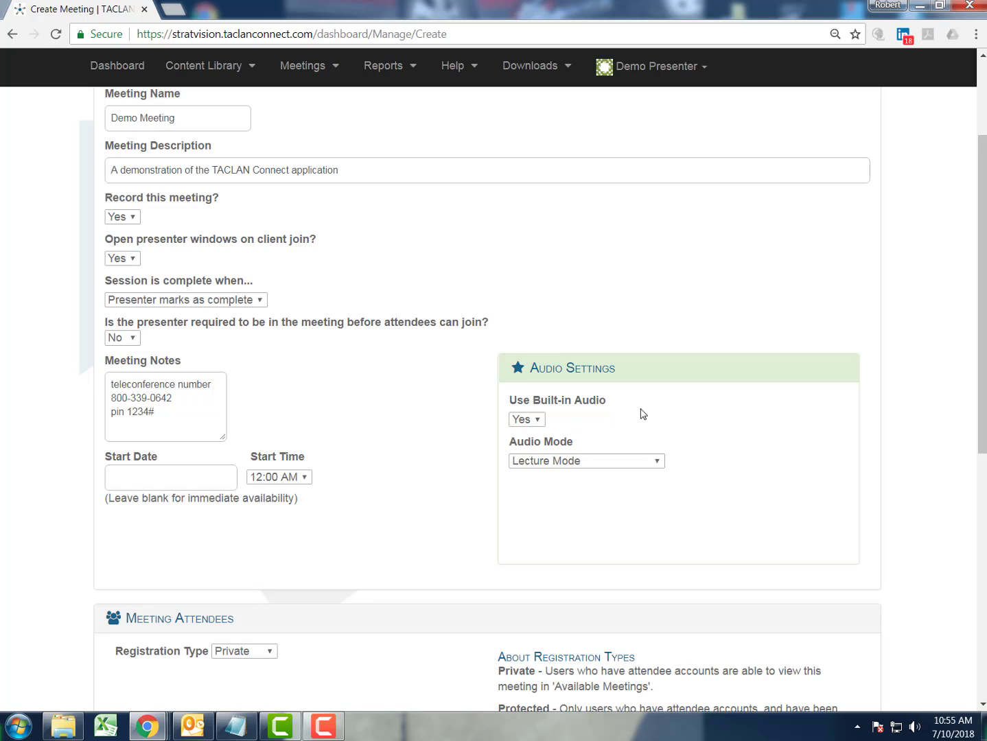
{"action": "left_click", "coordinate": [658, 463]}
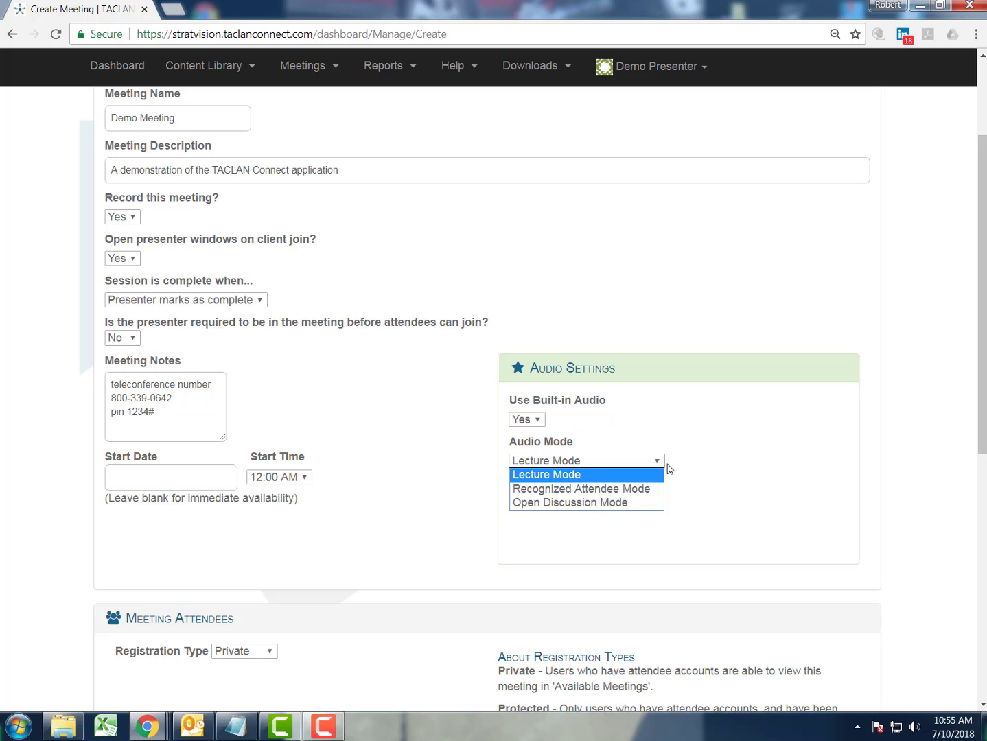
{"action": "left_click", "coordinate": [826, 447]}
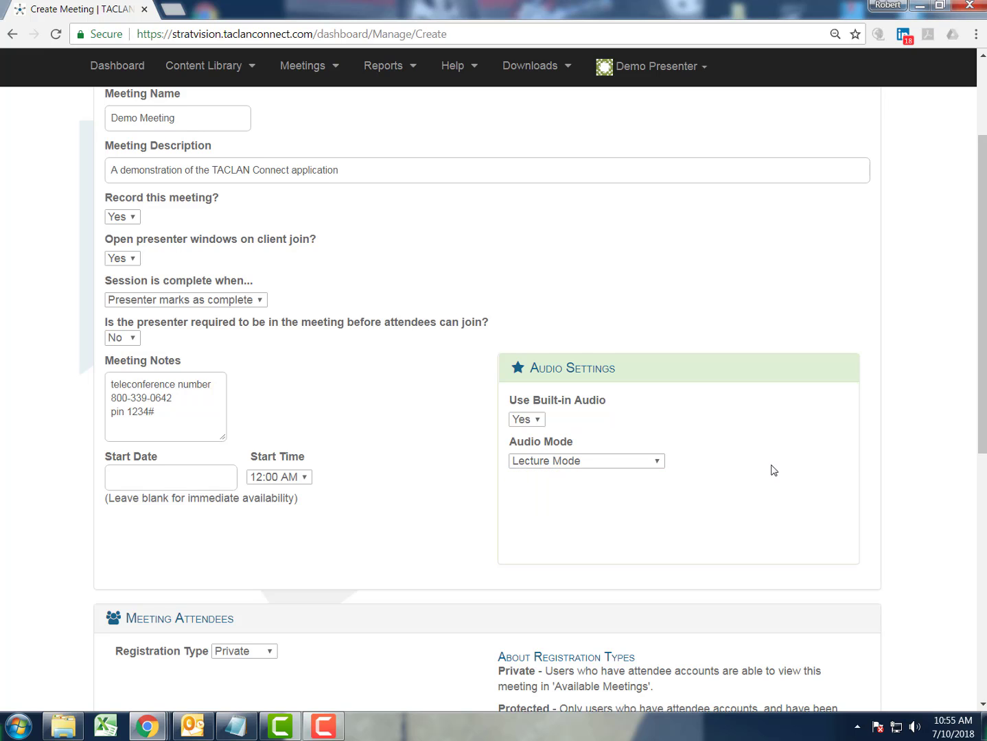
{"action": "scroll", "coordinate": [773, 471], "scroll_direction": "down", "scroll_amount": 3}
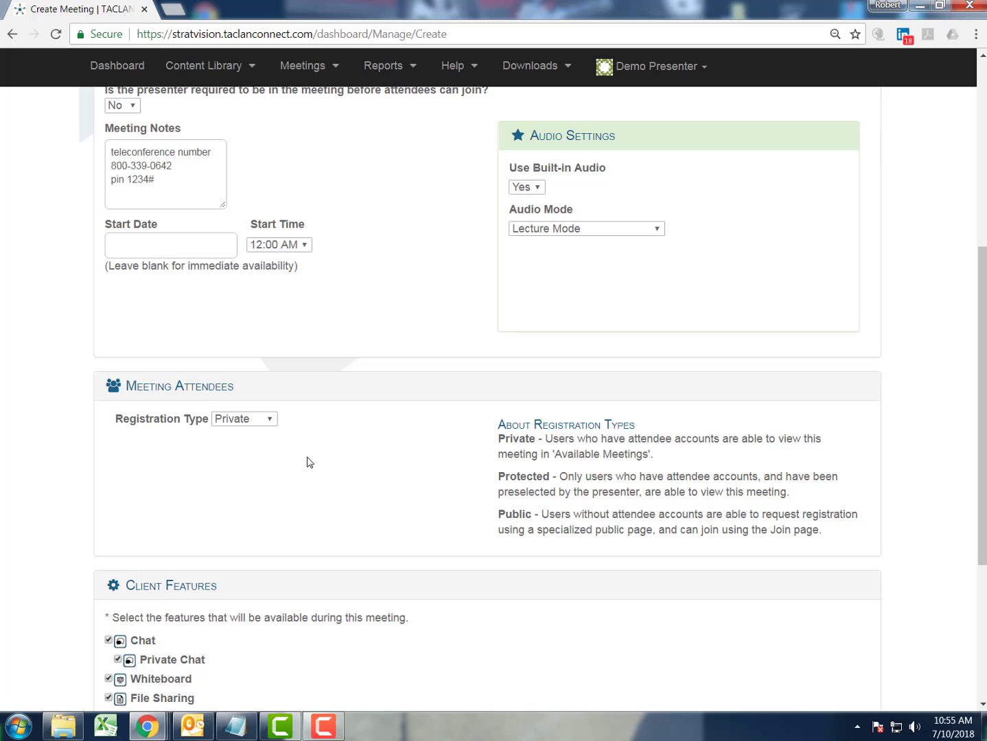
{"action": "left_click", "coordinate": [269, 422]}
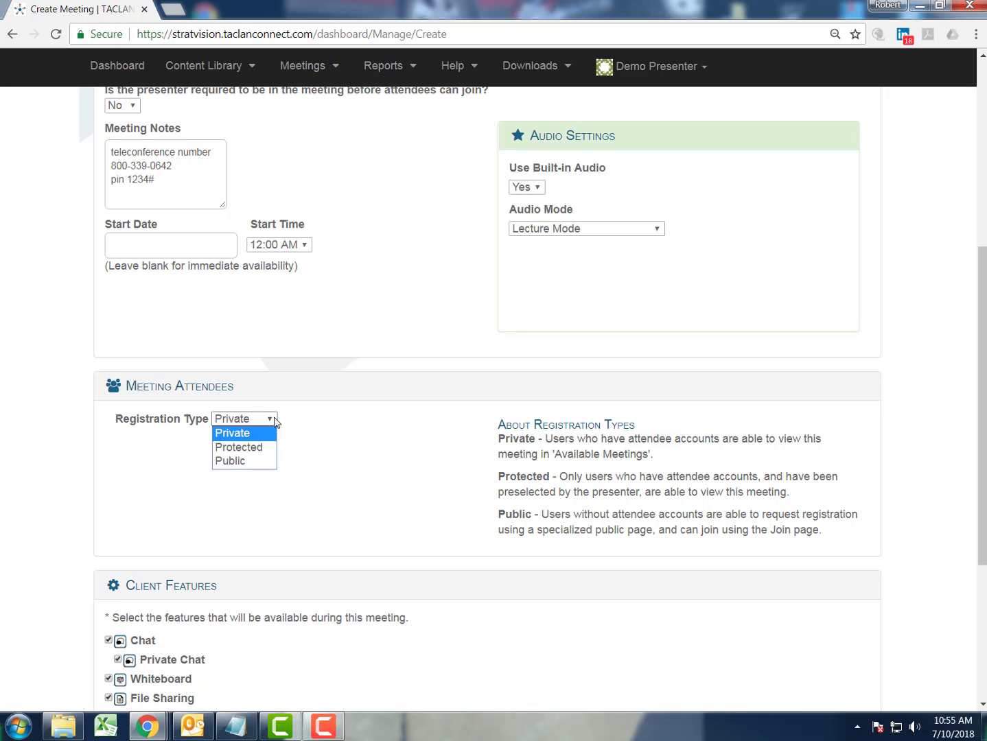
{"action": "left_click", "coordinate": [403, 432]}
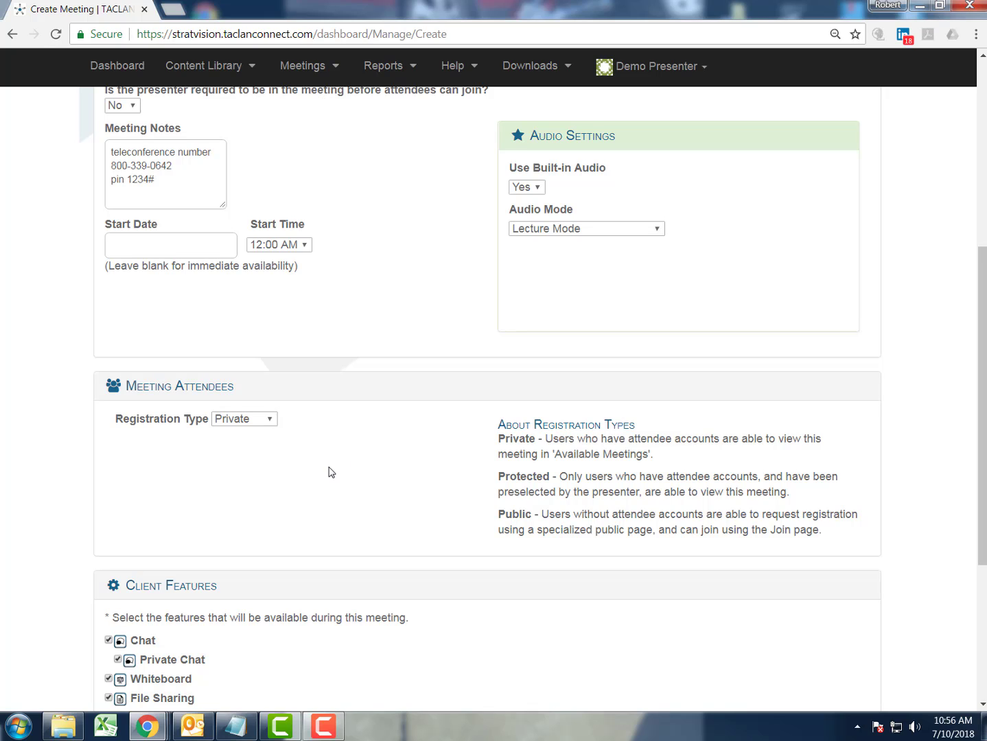
Create Demo Meeting and return to the dashboard, where it shows under Scheduled Meetings.
{"action": "scroll", "coordinate": [344, 469], "scroll_direction": "down", "scroll_amount": 4}
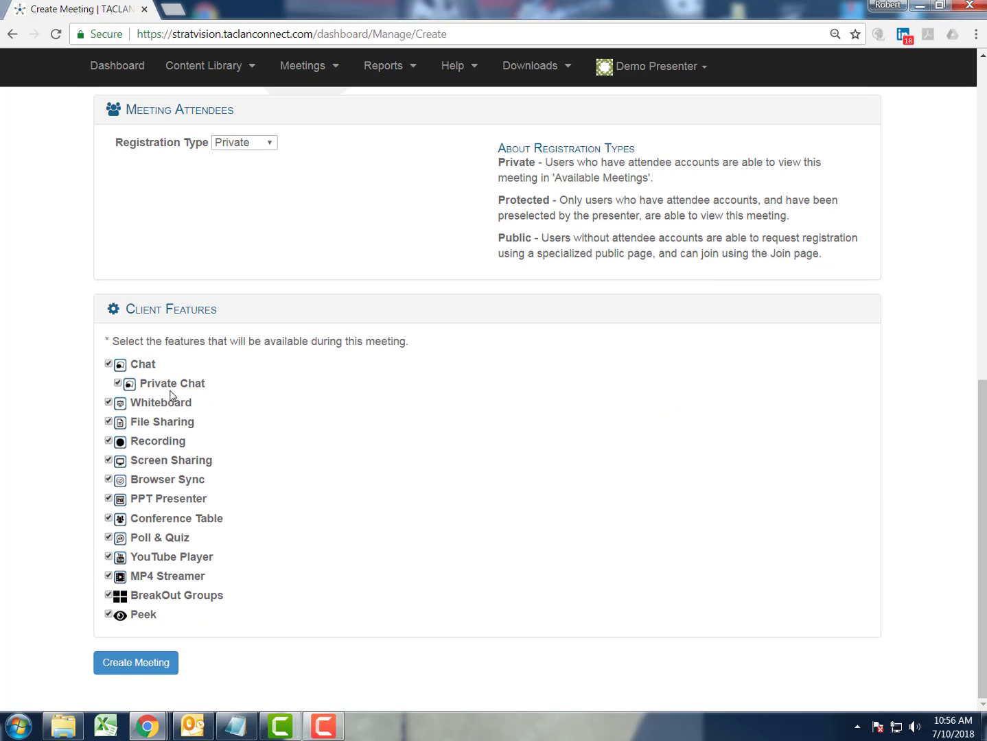
{"action": "left_click", "coordinate": [134, 662]}
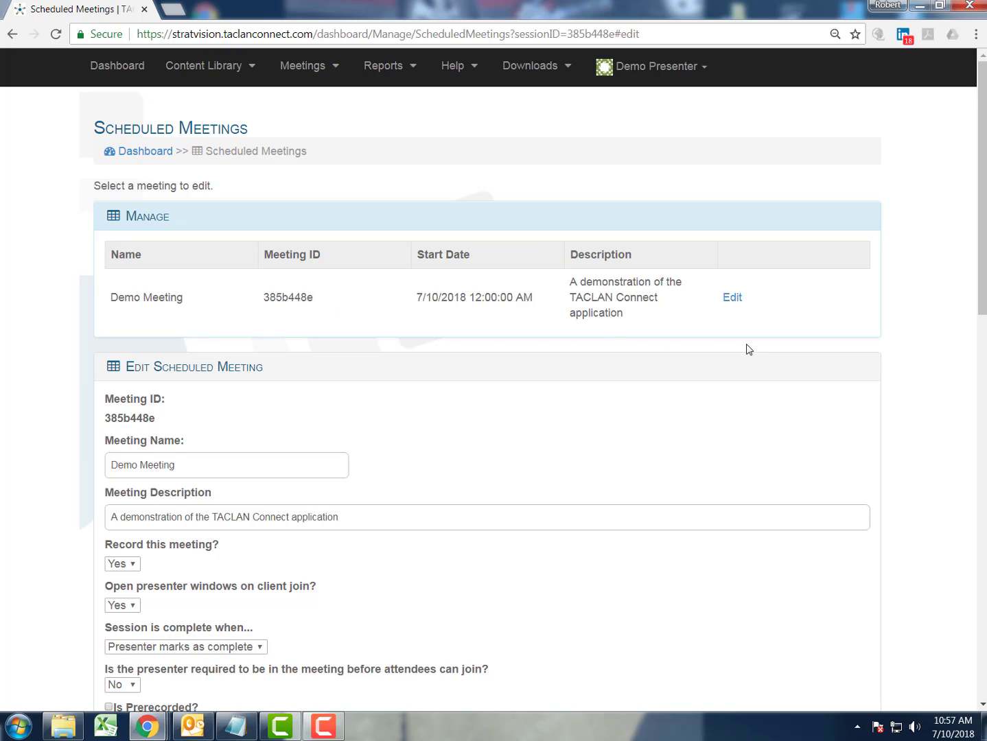
{"action": "left_click", "coordinate": [99, 68]}
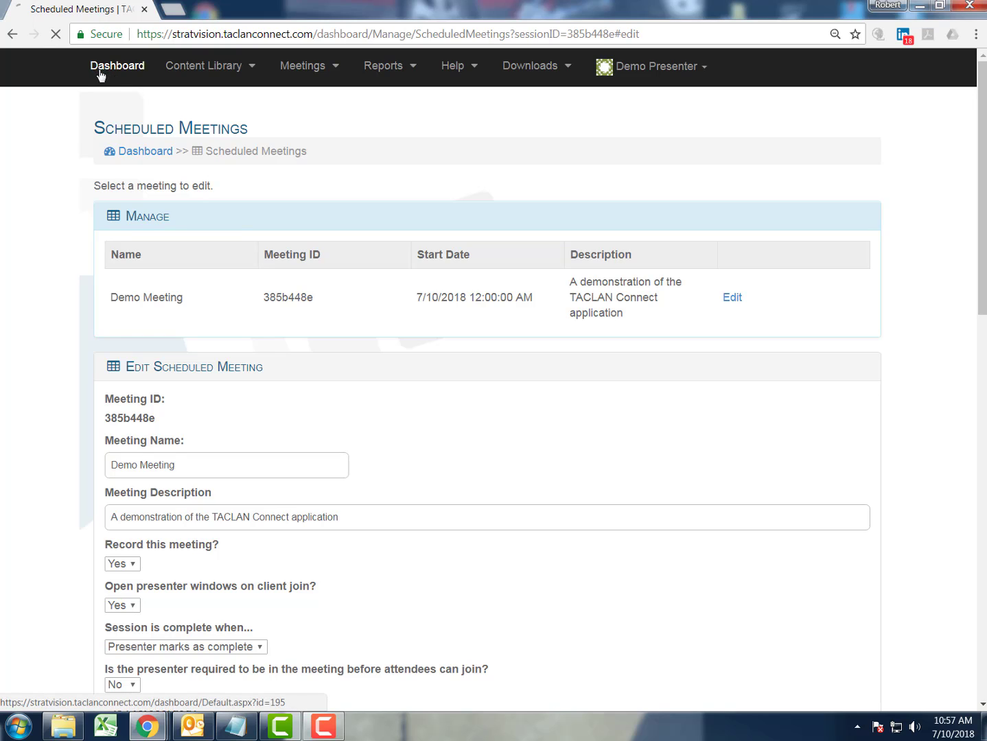